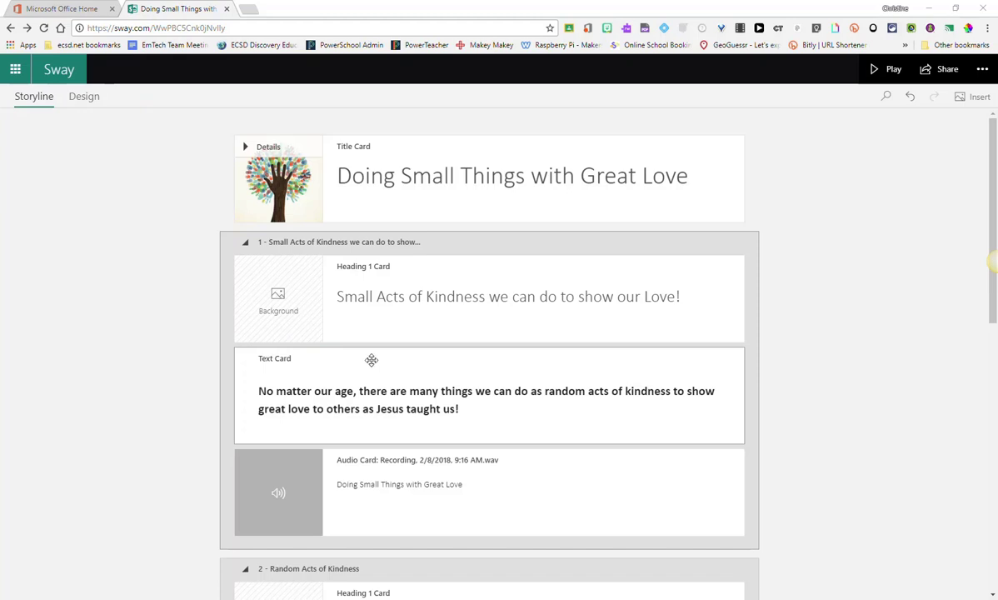
- In the Storyline, move the photo stack group above the Random Acts of Kindness video card
scroll(370, 358, "down", 2)
scroll(383, 367, "down", 1)
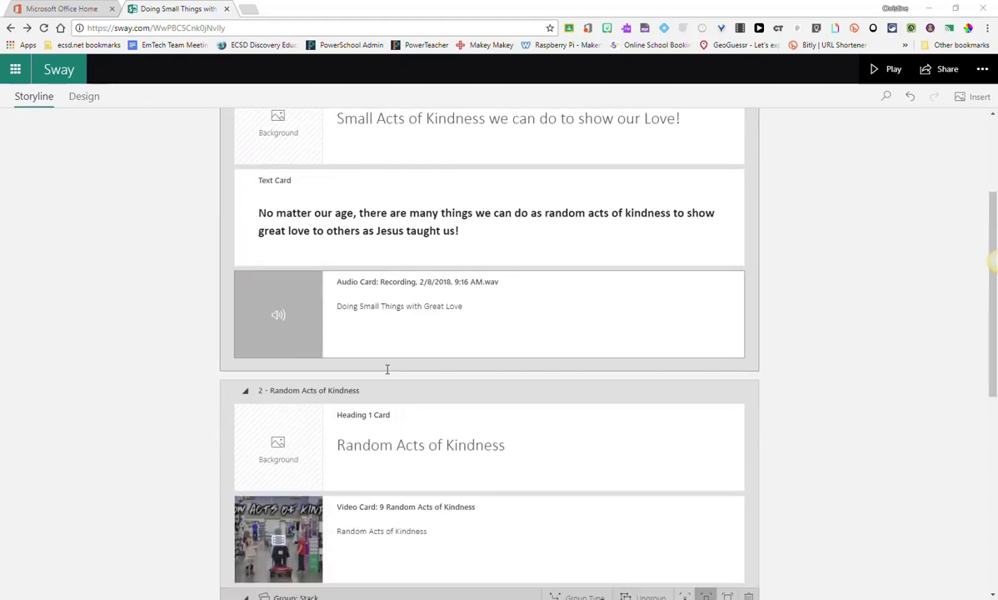
scroll(387, 369, "down", 4)
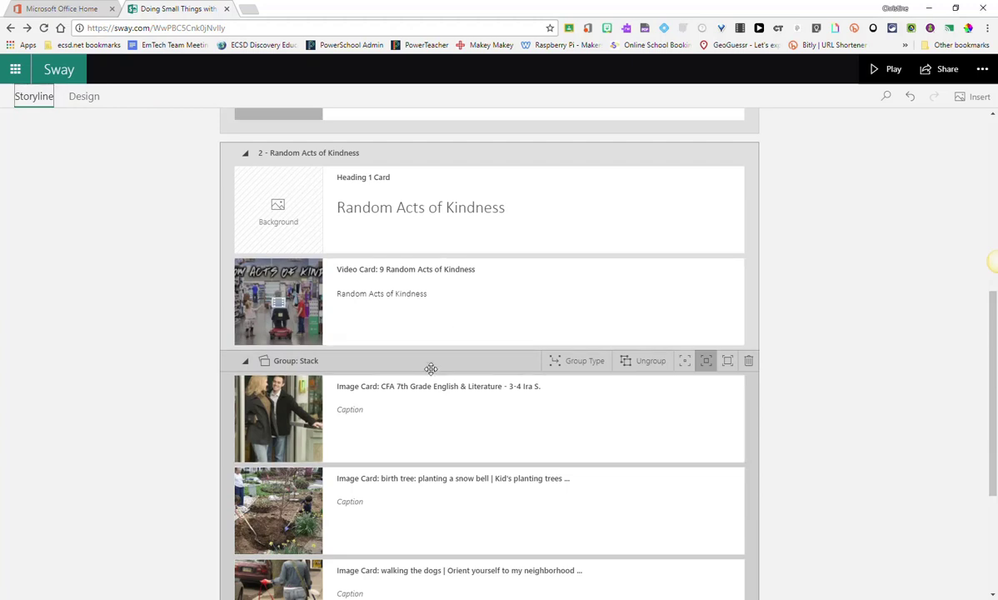
left_click_drag(425, 364, 437, 323)
- Move the audio card above the kindness text card
scroll(436, 370, "down", 1)
scroll(436, 369, "down", 3)
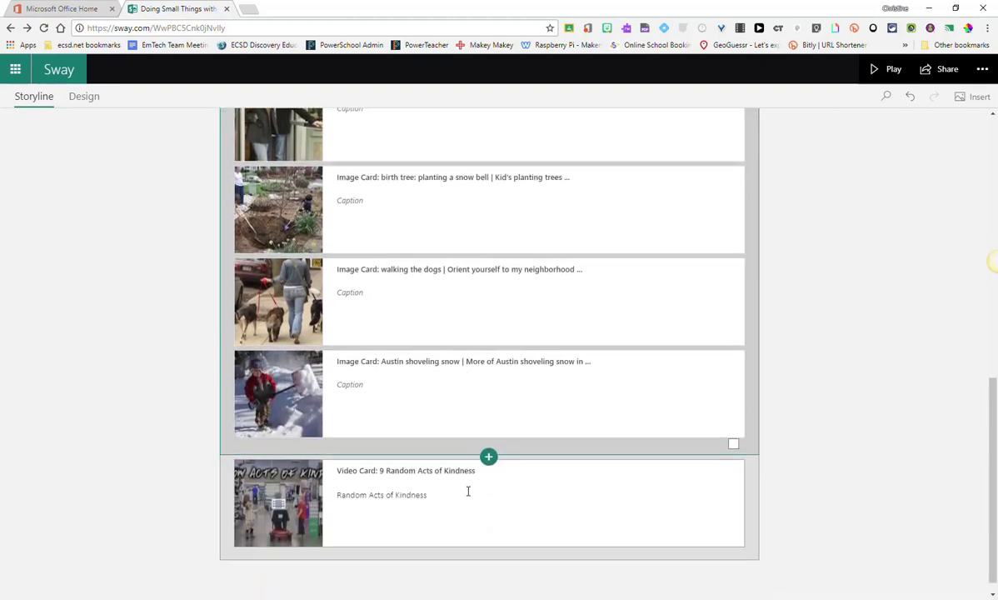
scroll(470, 484, "up", 5)
scroll(477, 484, "up", 2)
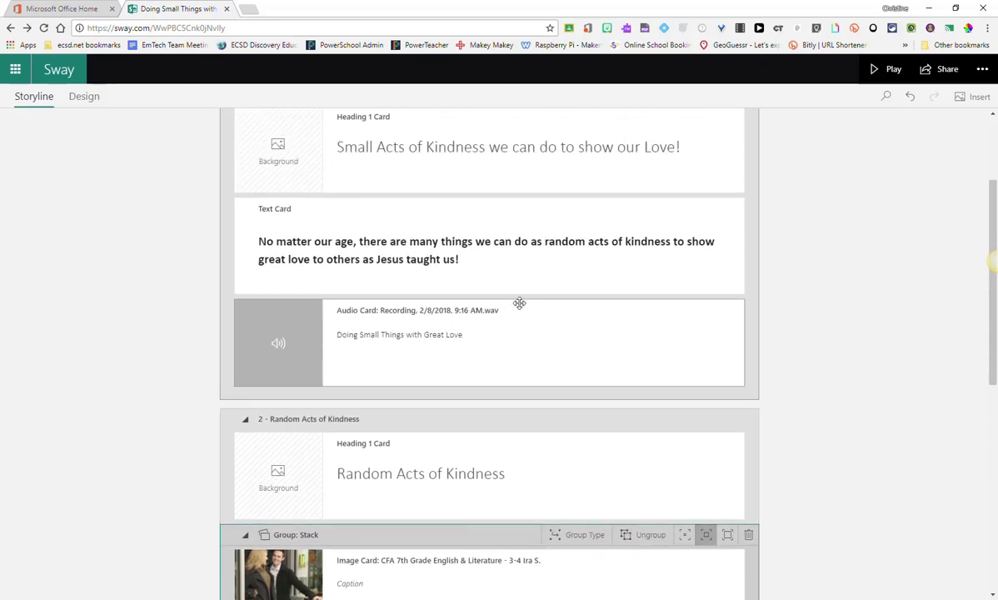
left_click_drag(519, 302, 515, 227)
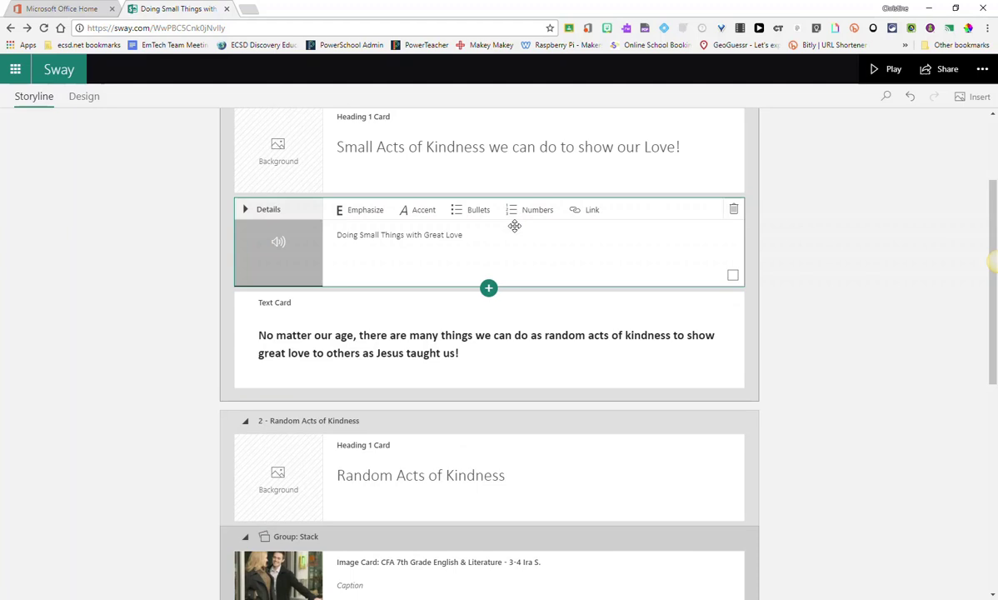
- Preview the design and step forward through the cards to the video card
left_click(83, 96)
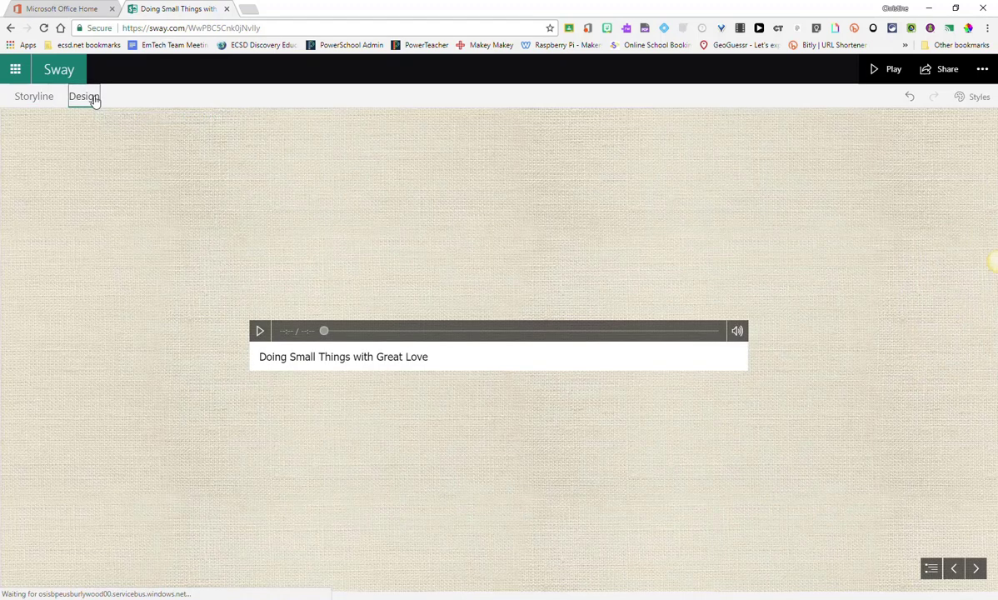
left_click(954, 570)
left_click(954, 570)
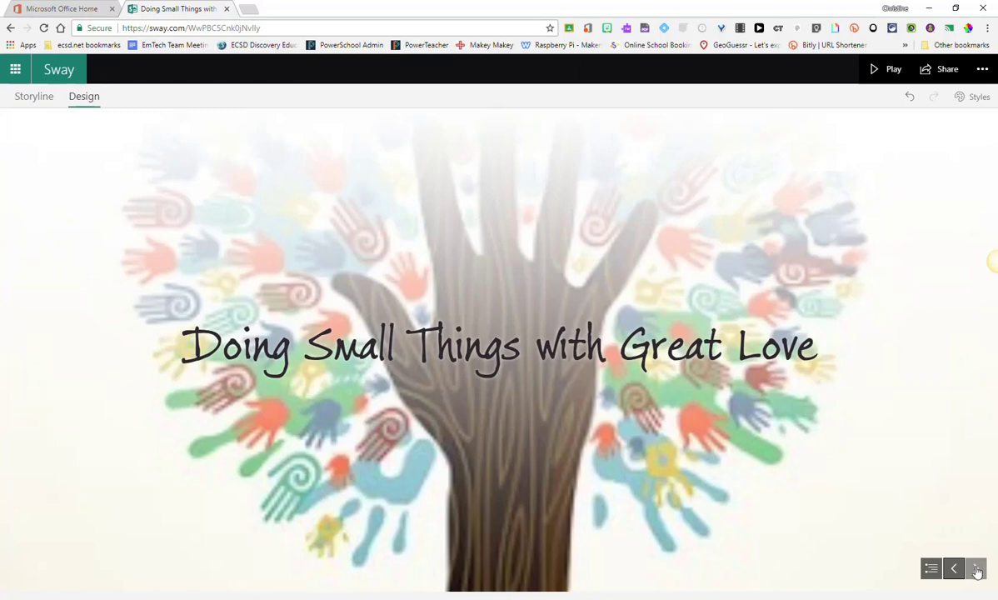
left_click(976, 568)
left_click(976, 570)
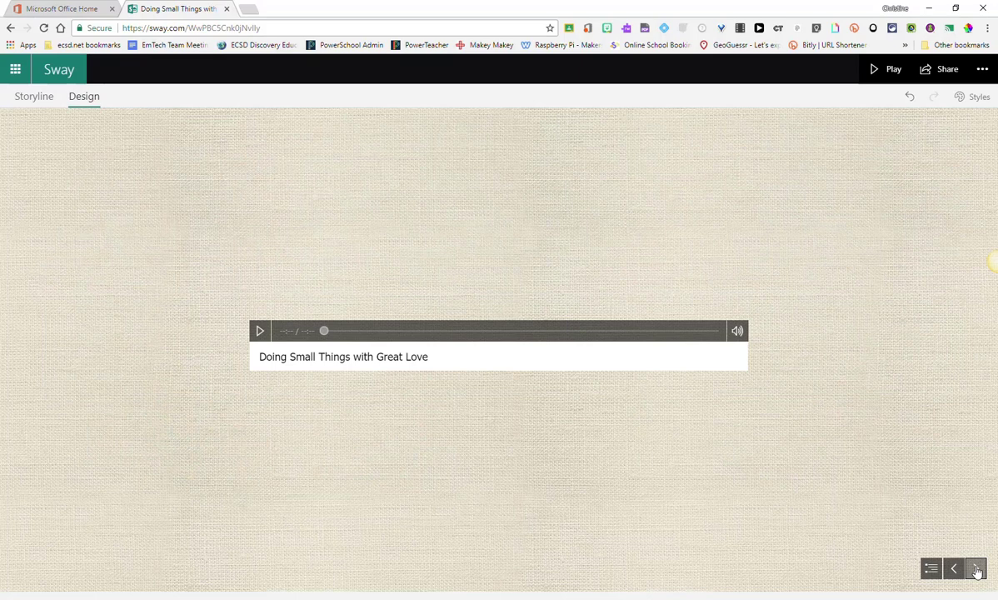
left_click(976, 569)
left_click(977, 570)
left_click(976, 570)
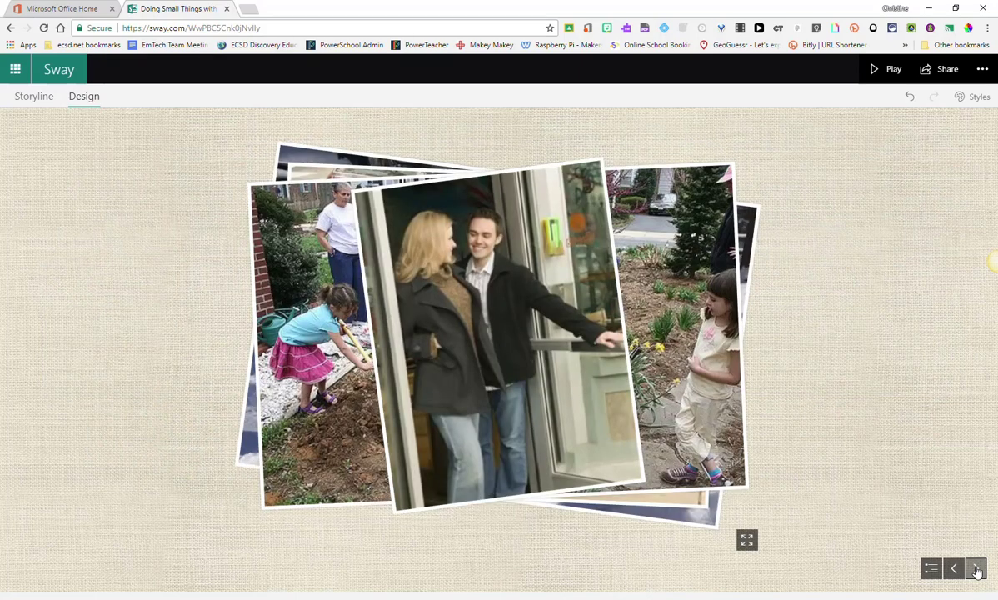
left_click(976, 569)
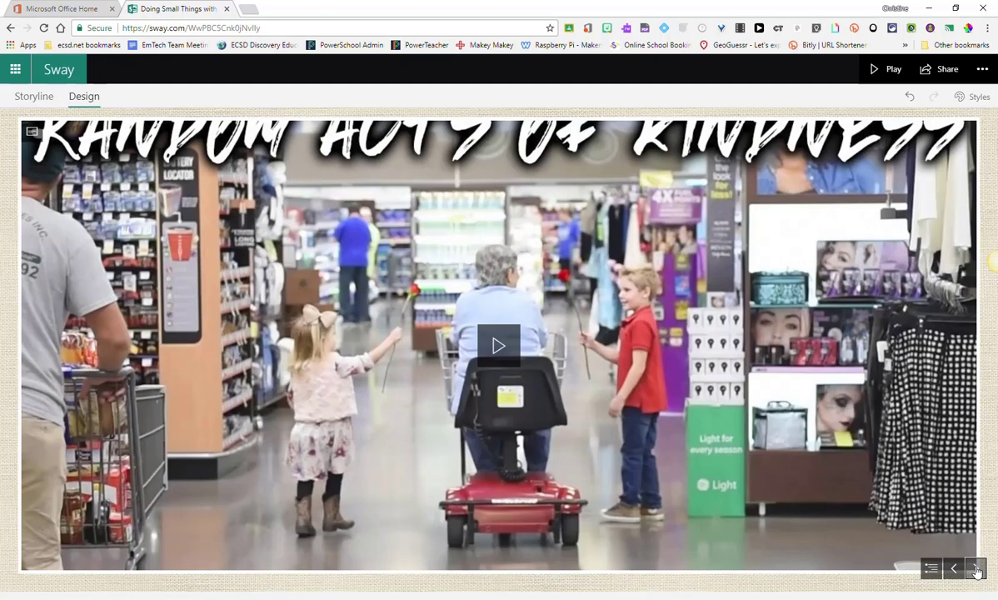
- Page back through the preview cards to the title card
left_click(954, 570)
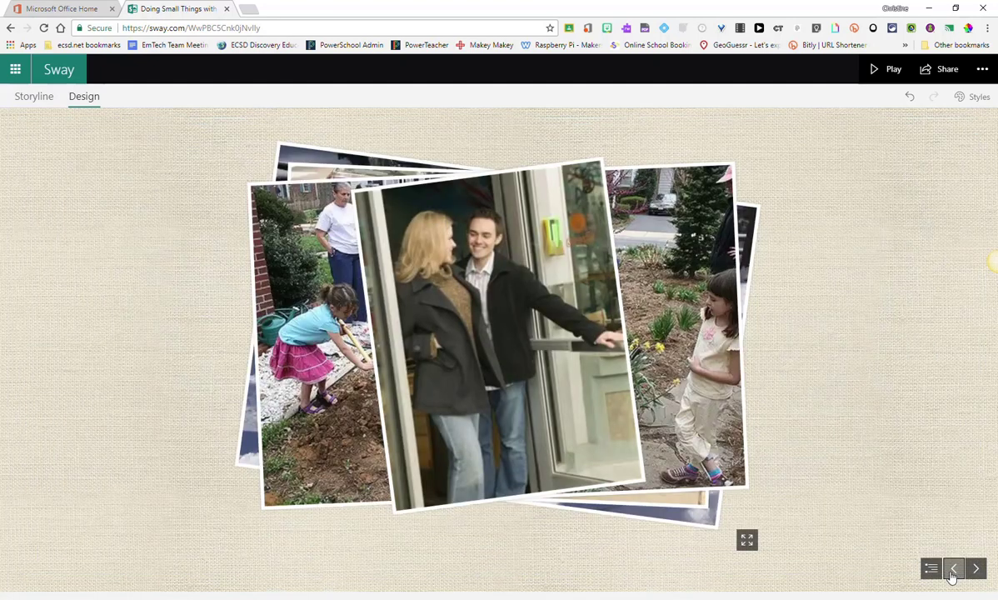
left_click(953, 569)
left_click(953, 572)
left_click(953, 573)
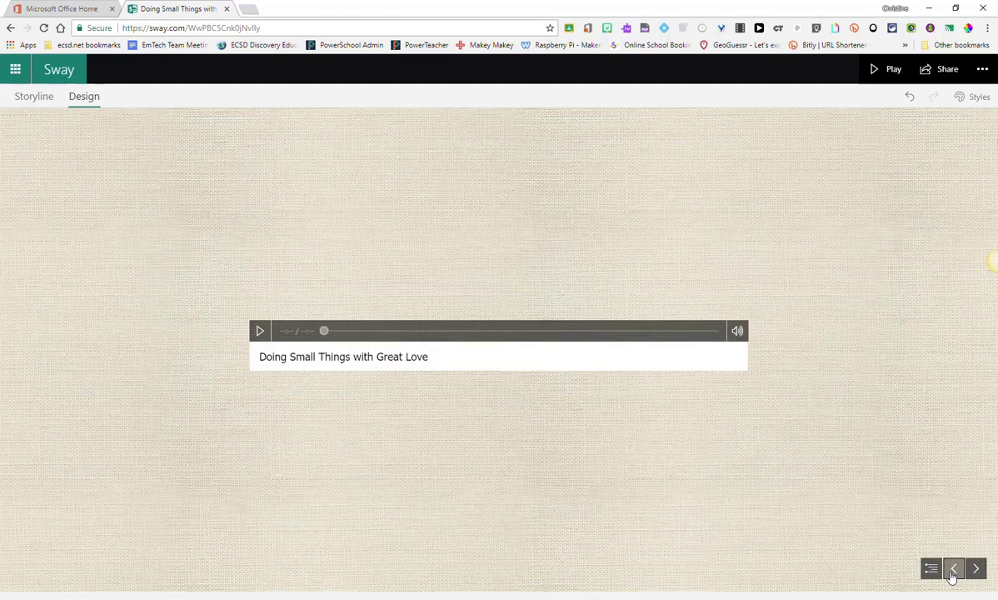
left_click(953, 572)
left_click(953, 573)
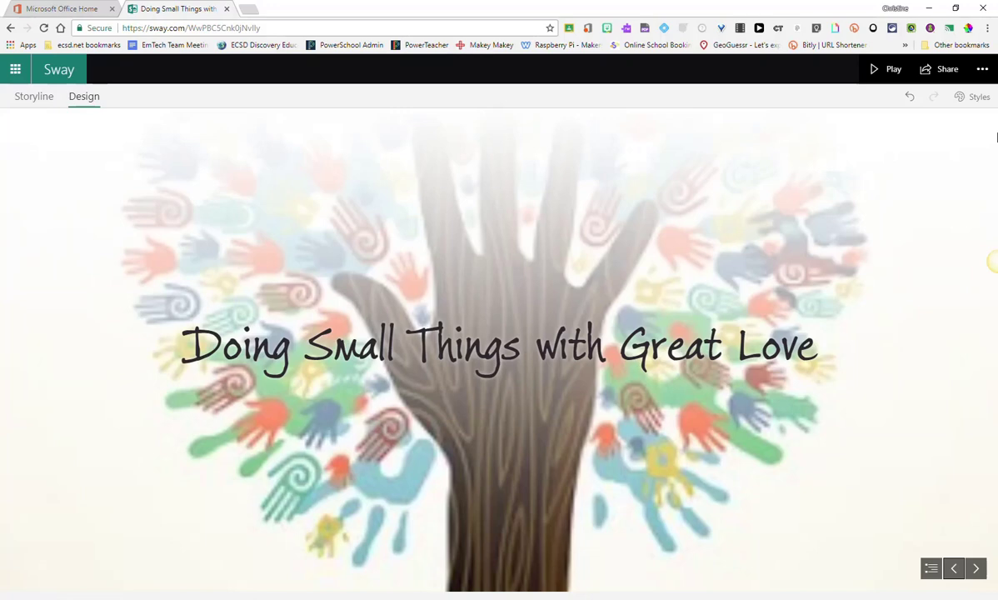
- Switch the Sway to Horizontal layout and apply Style 5, Variation 2
left_click(979, 98)
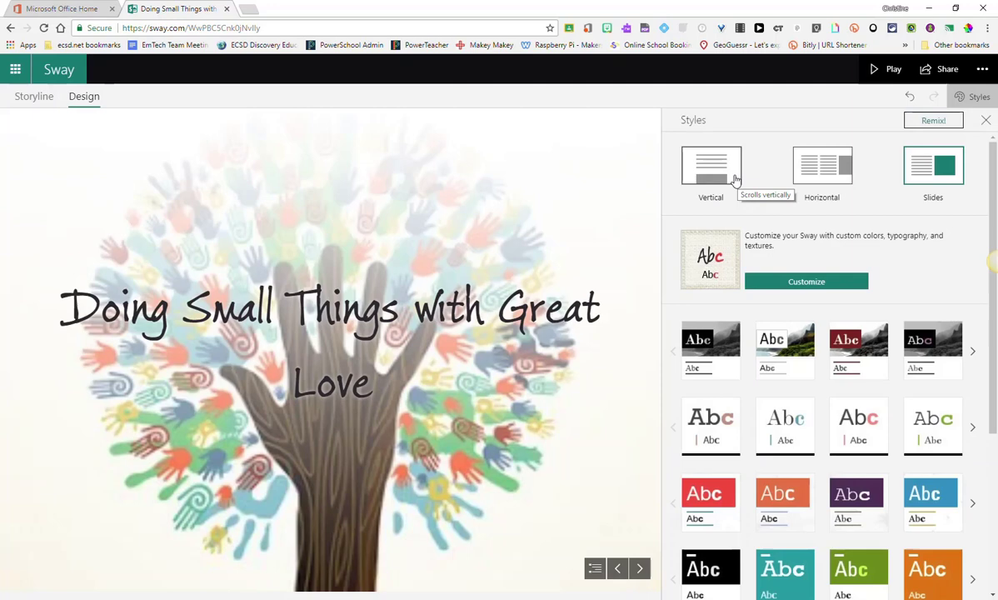
left_click(829, 185)
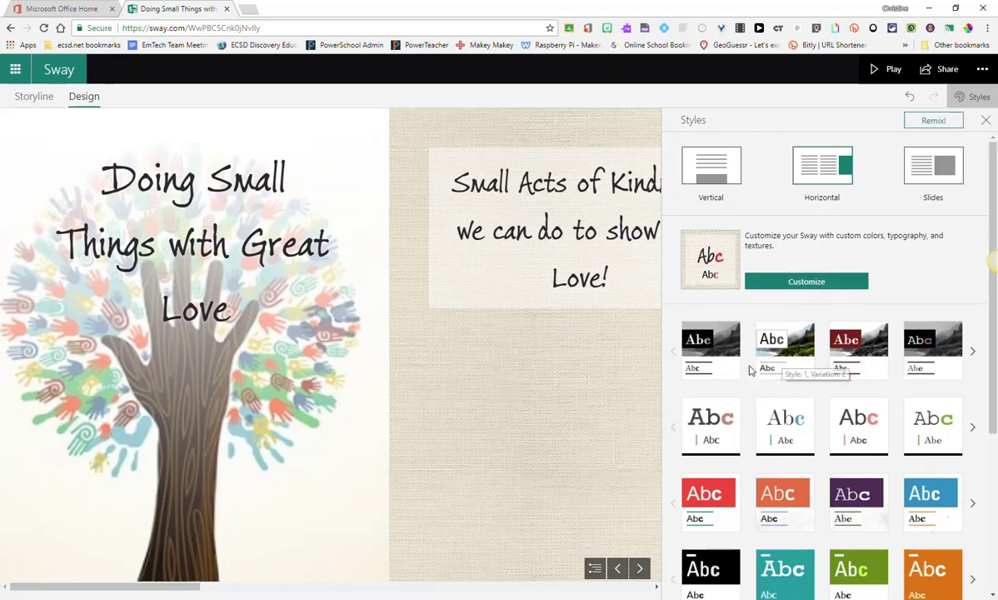
scroll(748, 379, "down", 3)
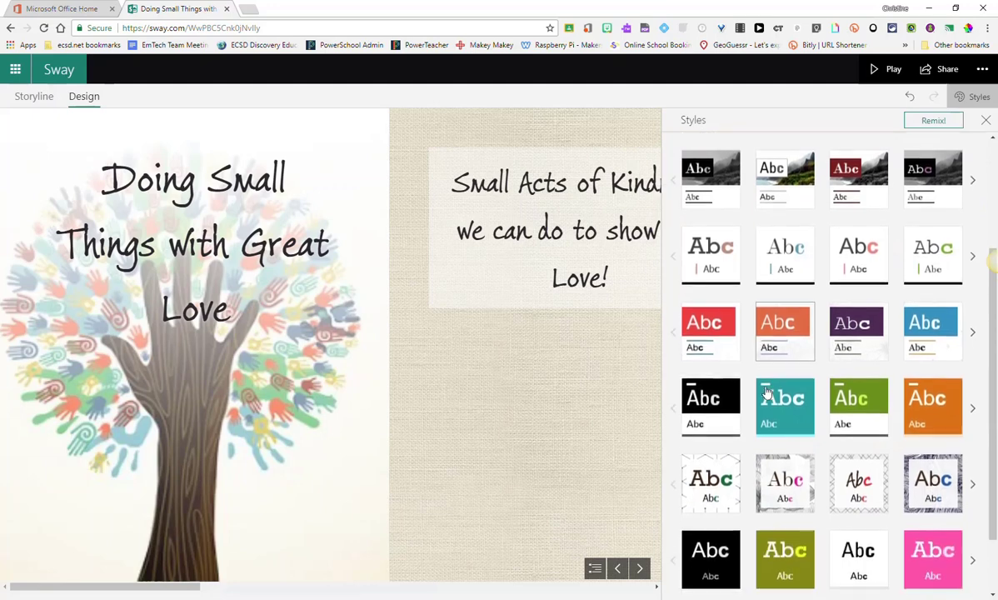
scroll(768, 391, "down", 2)
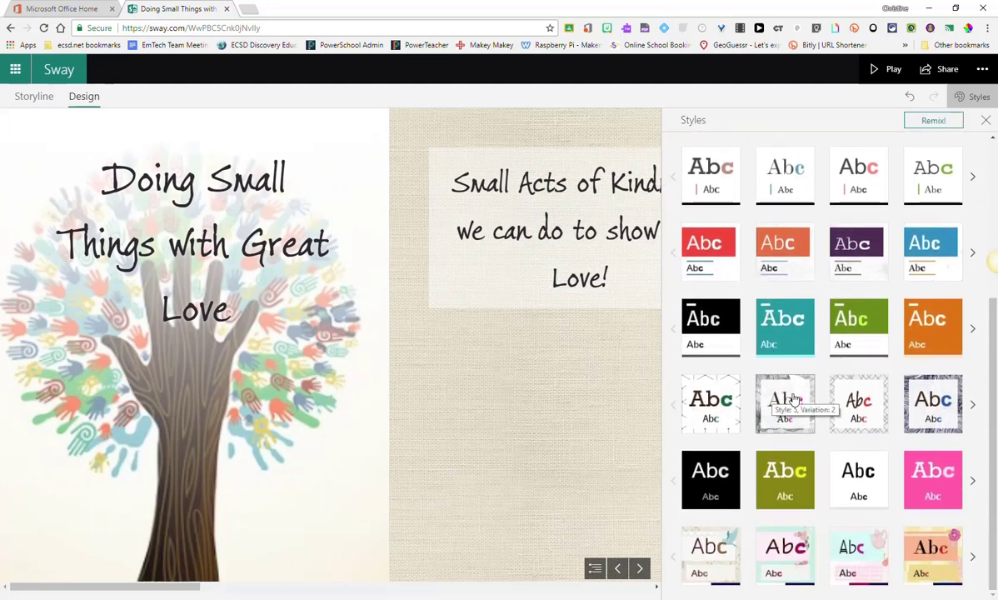
left_click(811, 386)
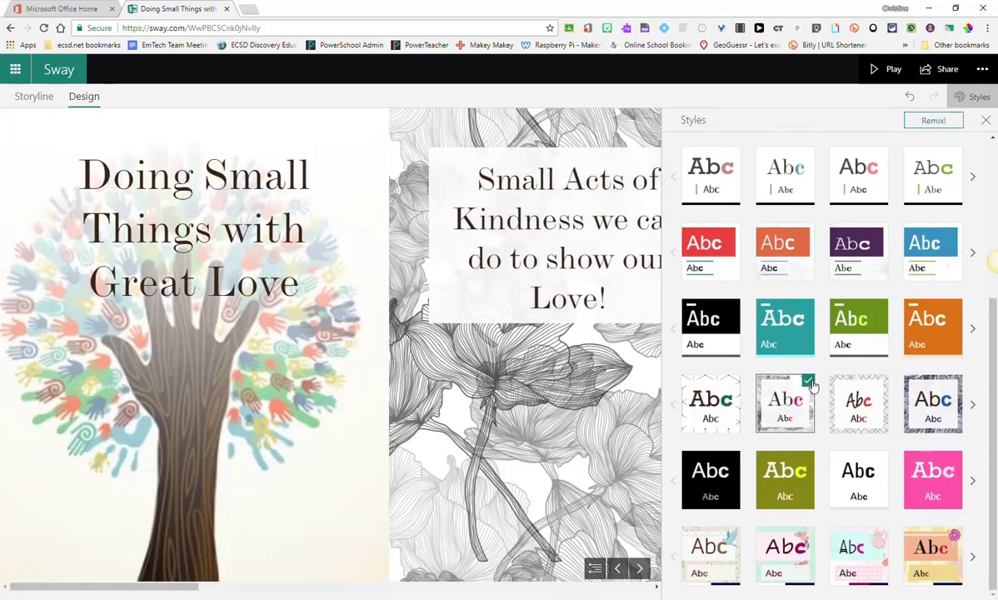
scroll(811, 386, "up", 4)
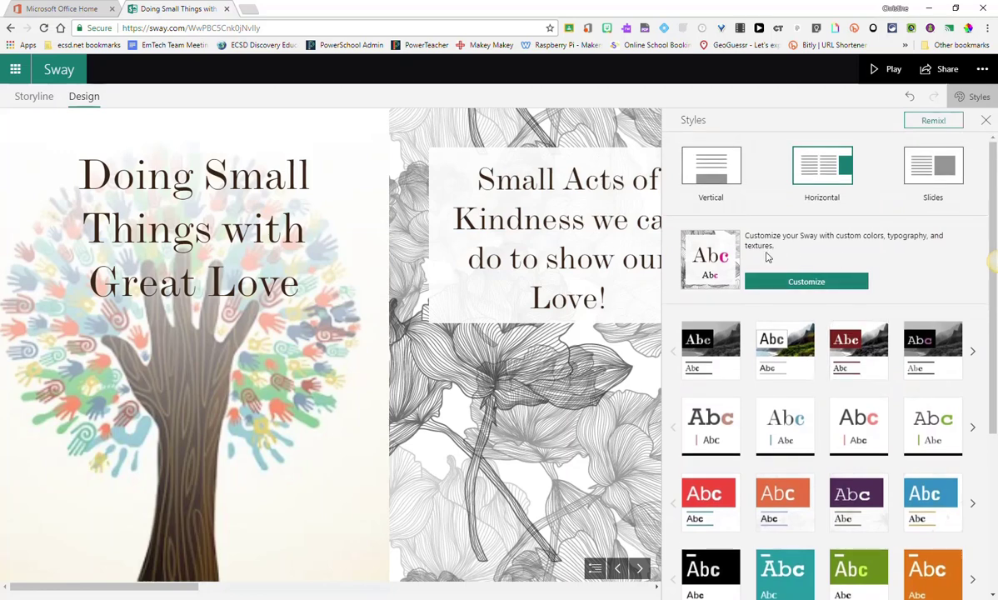
left_click(817, 282)
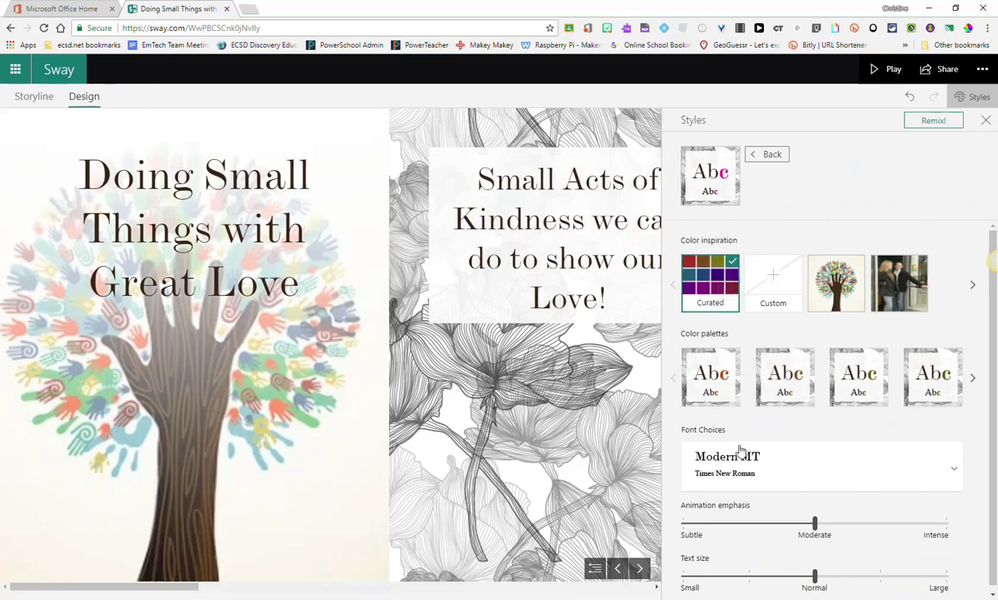
scroll(774, 472, "down", 1)
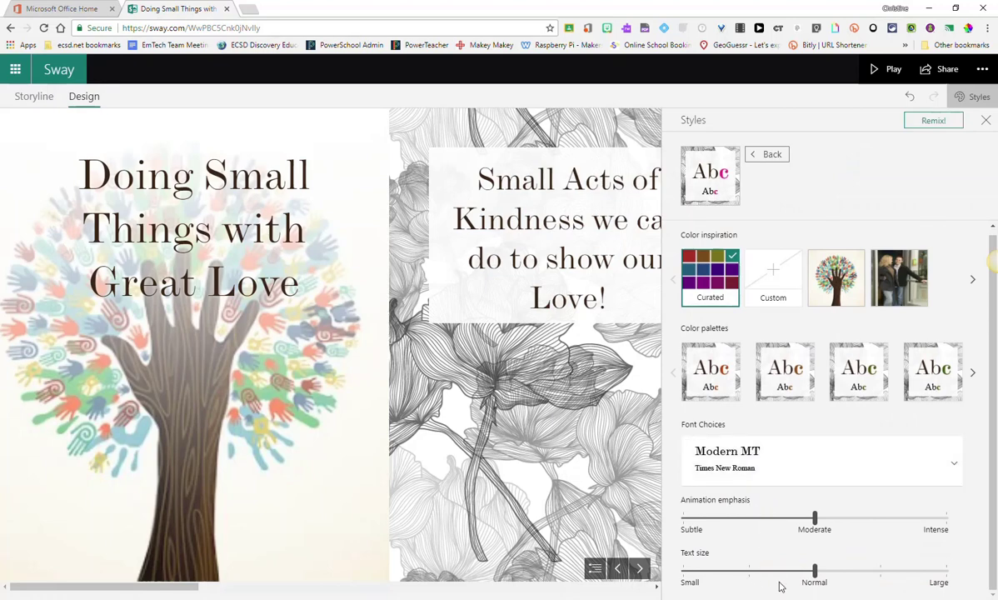
left_click(774, 157)
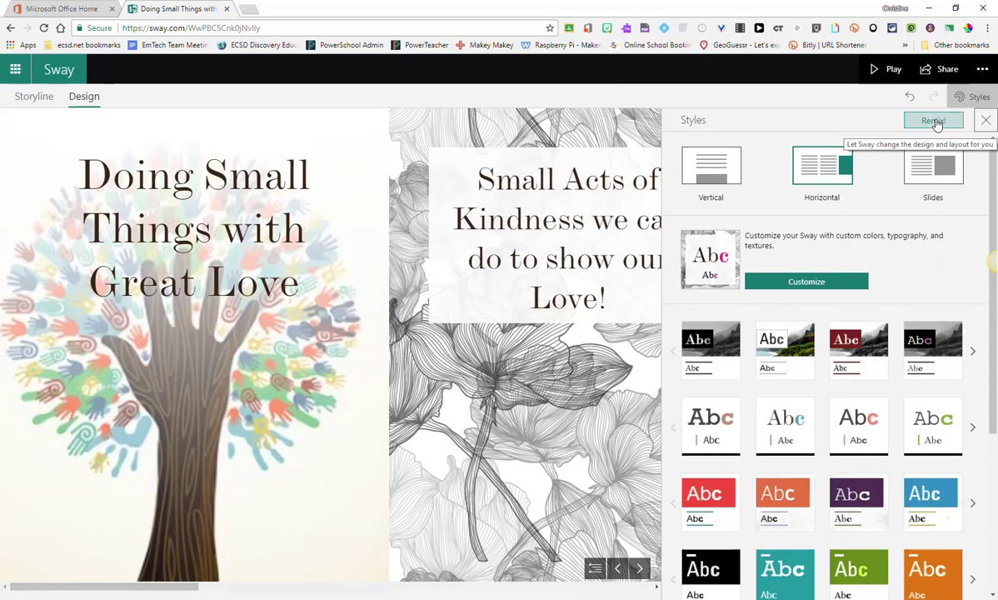
- Remix the Sway's design once and review the resulting look
left_click(936, 123)
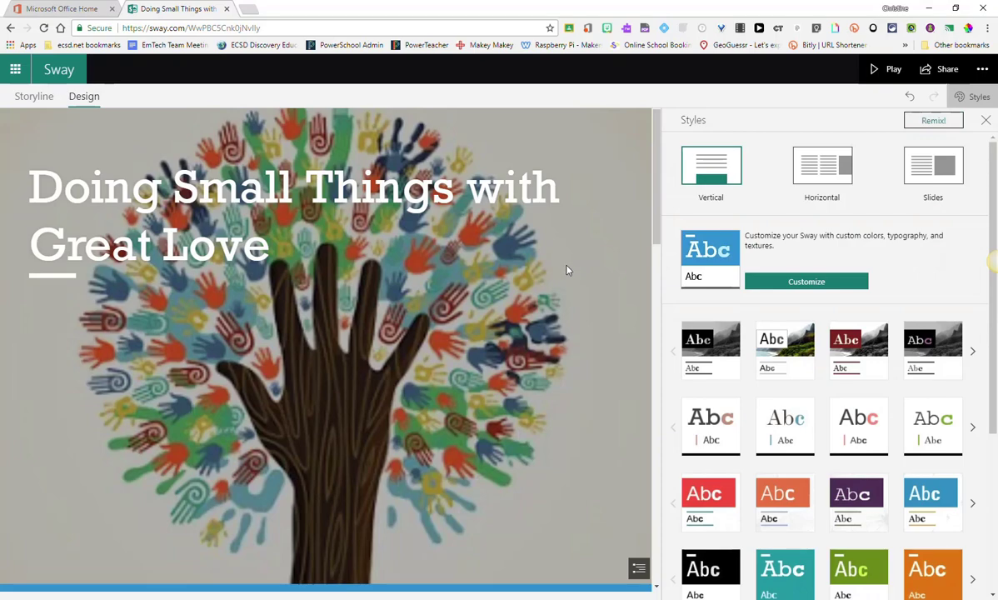
scroll(567, 270, "down", 6)
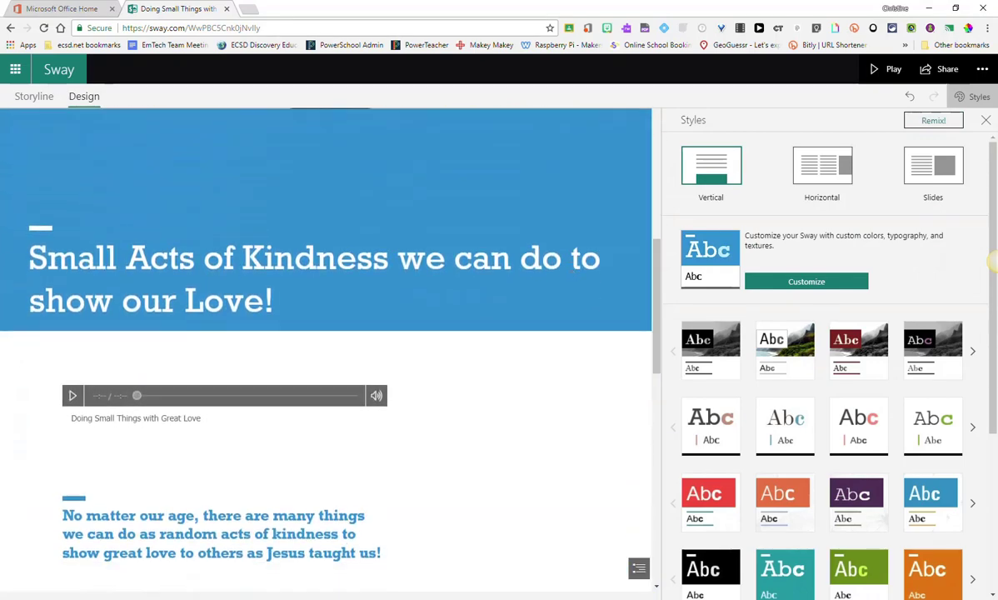
scroll(572, 271, "down", 6)
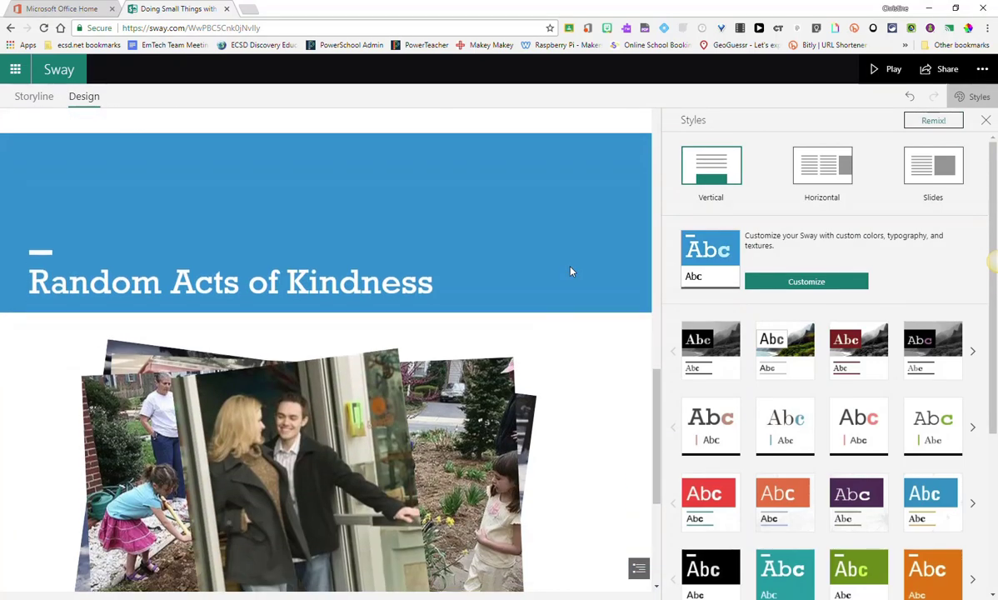
scroll(572, 271, "down", 5)
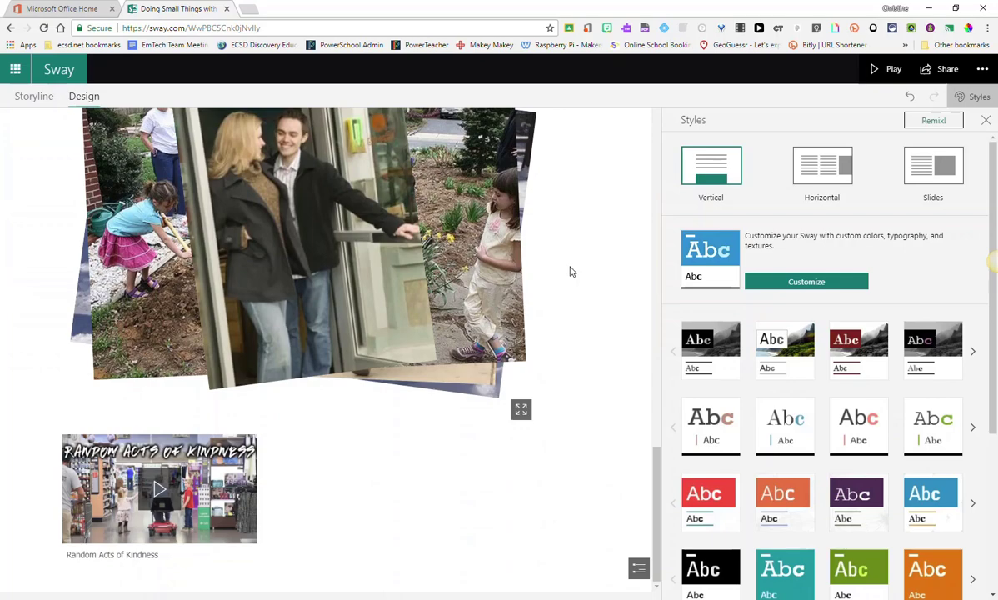
scroll(571, 272, "up", 10)
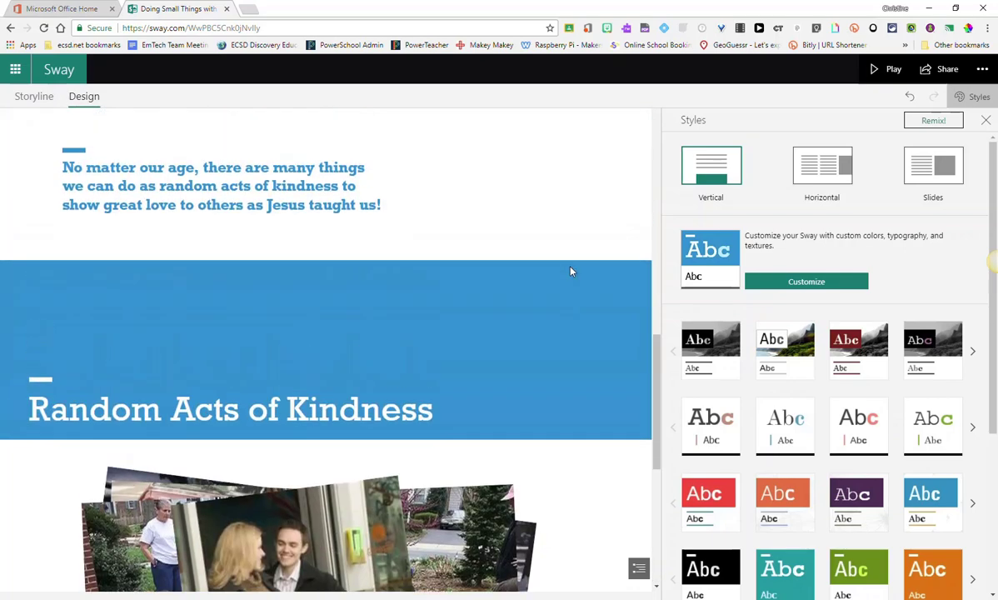
scroll(572, 271, "up", 8)
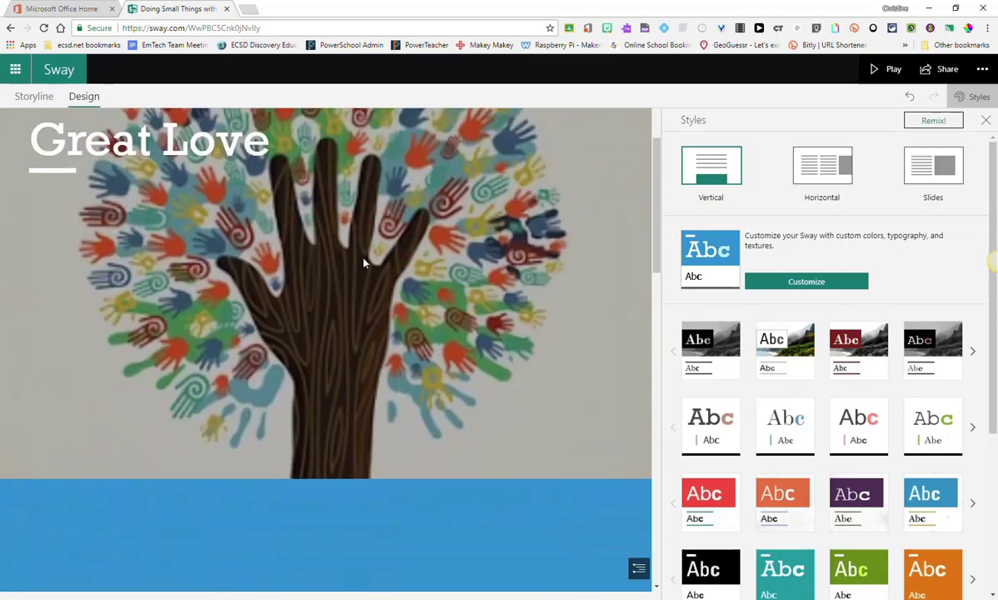
scroll(446, 446, "up", 4)
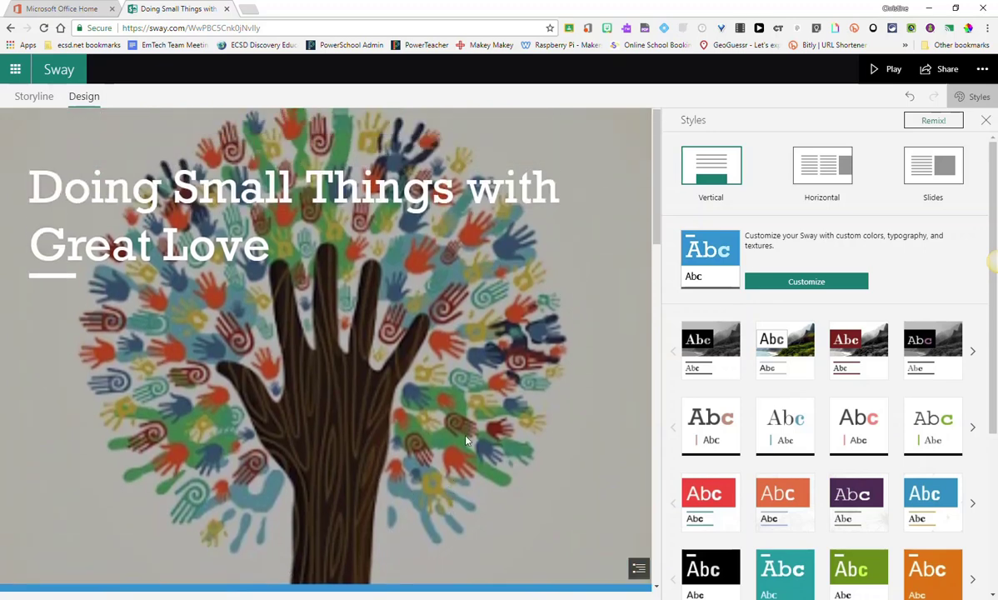
- Remix again to get a vertical layout with green title banners over the floral background
left_click(933, 121)
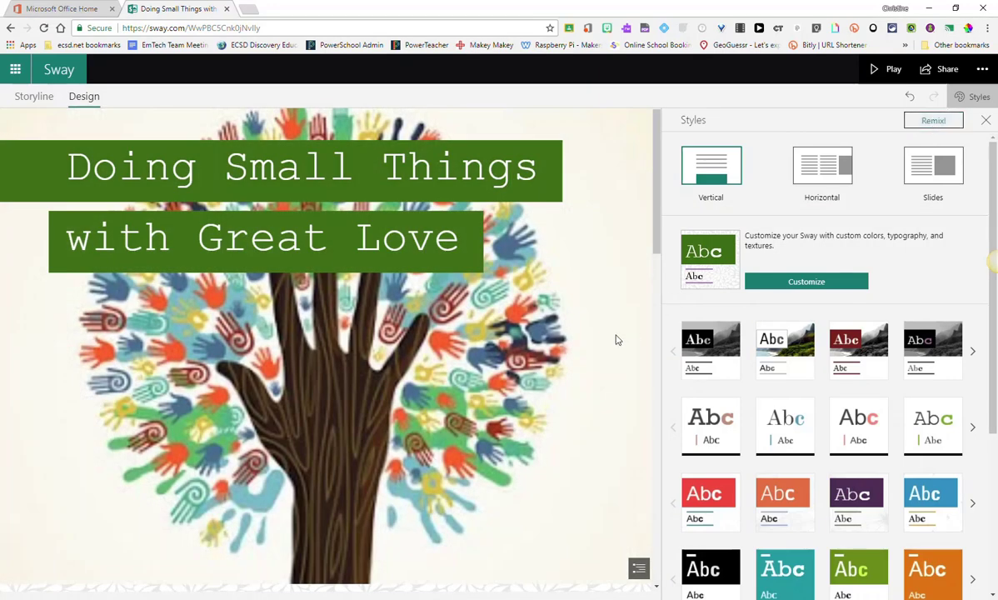
scroll(617, 339, "down", 5)
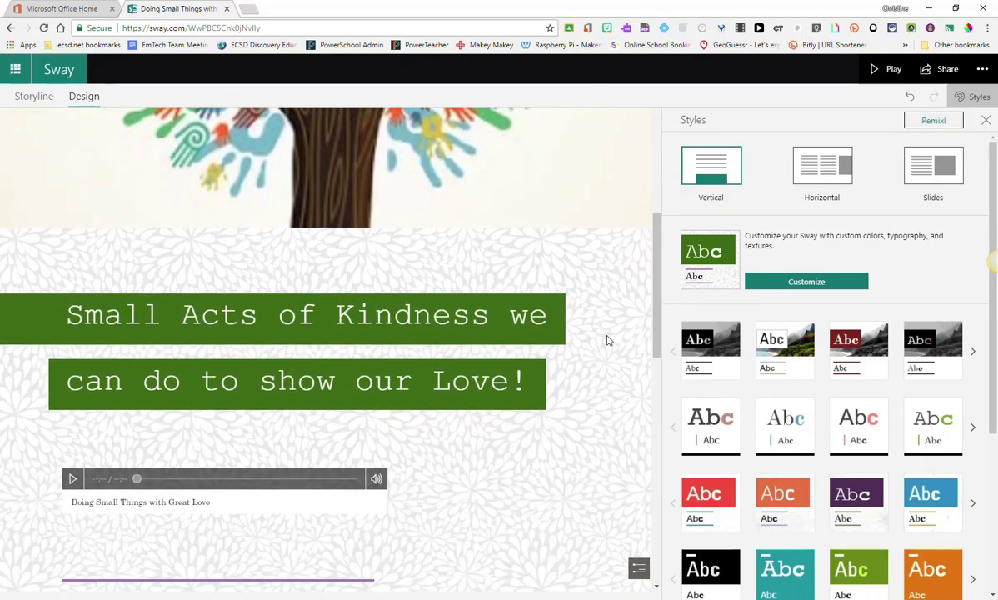
scroll(607, 340, "down", 3)
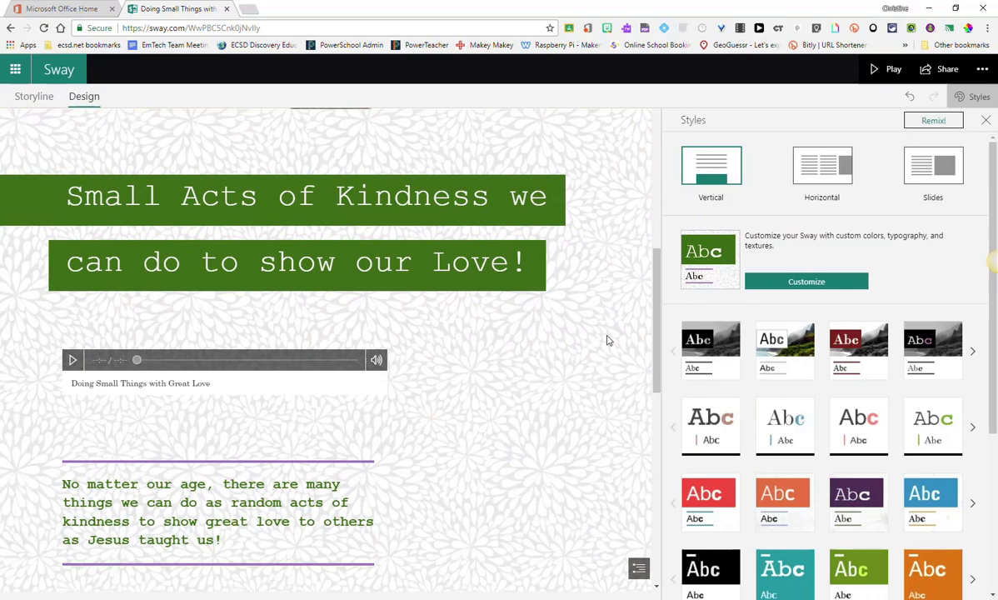
scroll(607, 340, "down", 10)
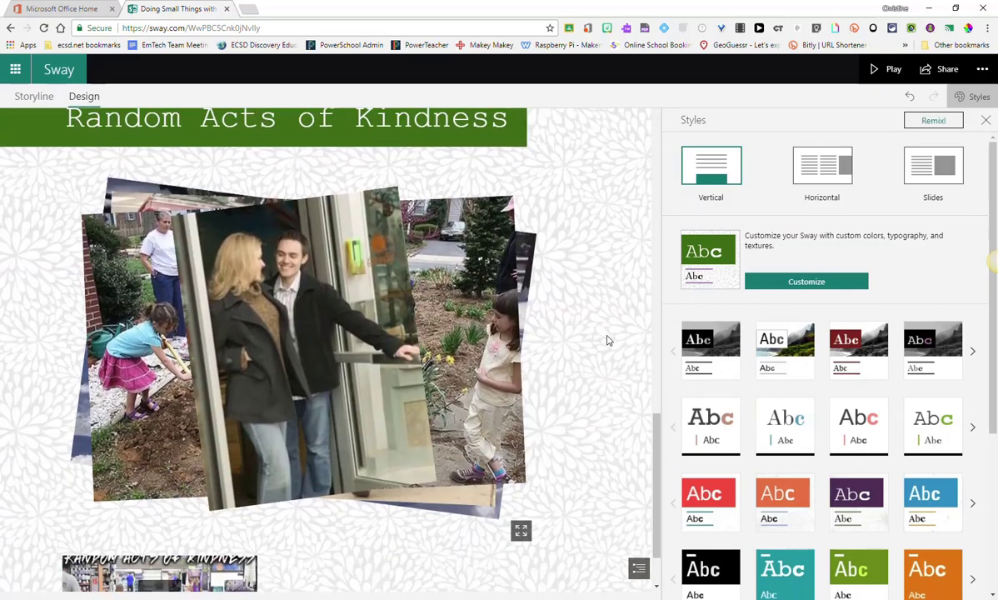
scroll(608, 339, "down", 2)
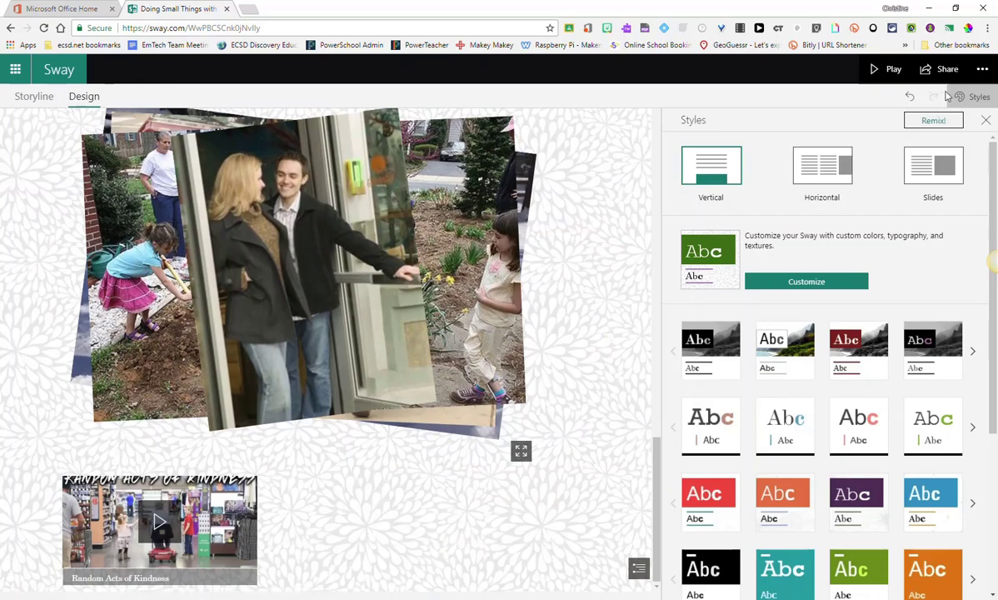
- Close the Styles pane, give the Random Acts of Kindness video Intense emphasis, then return to the top
left_click(986, 122)
scroll(752, 360, "down", 5)
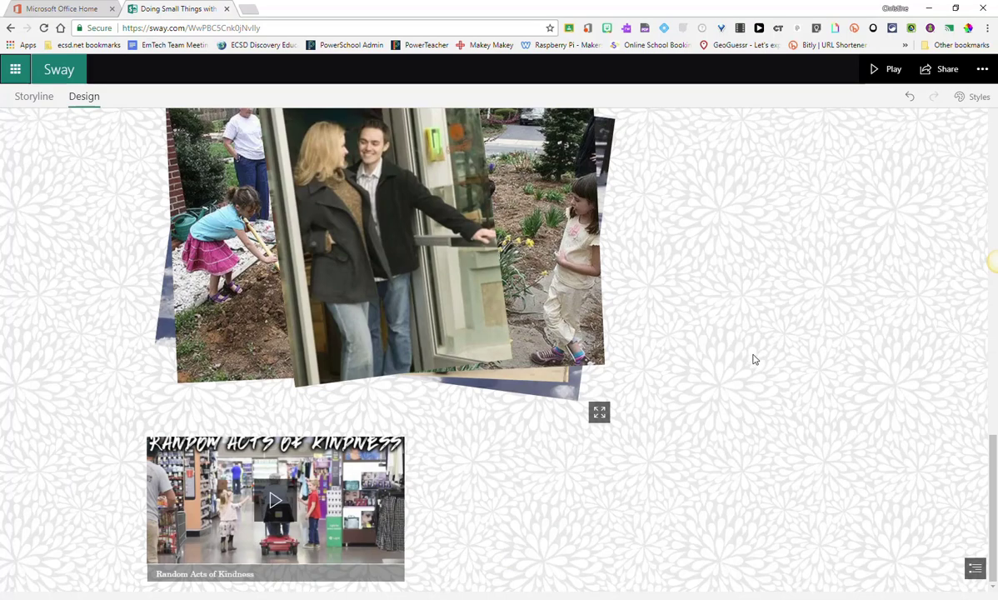
left_click(387, 490)
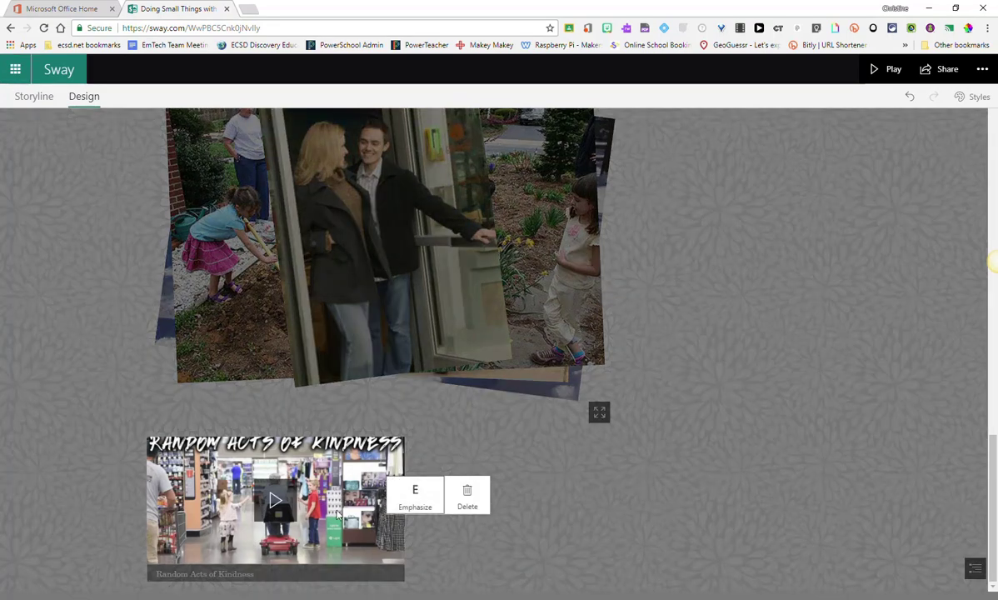
left_click(417, 495)
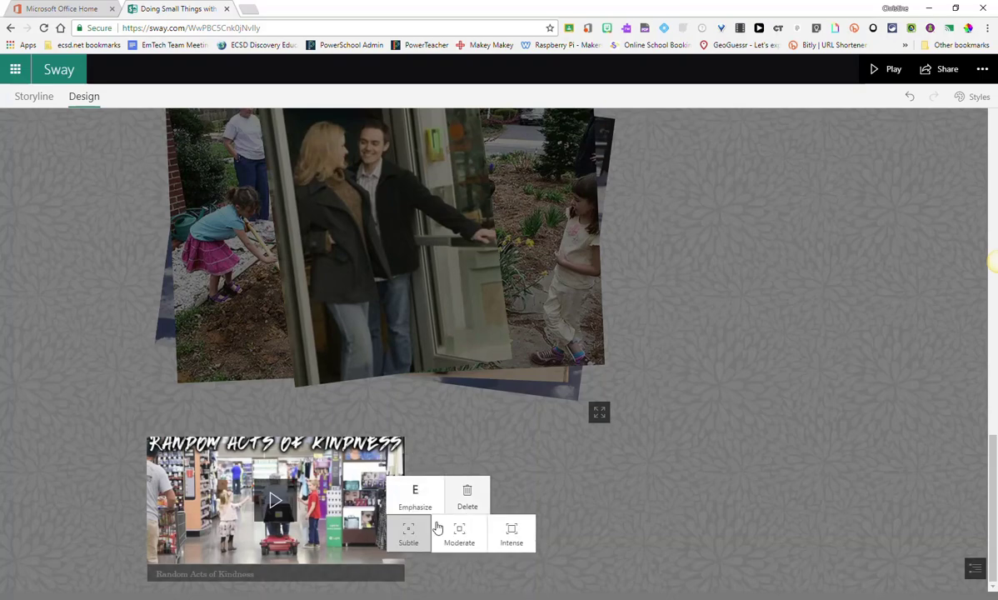
left_click(463, 534)
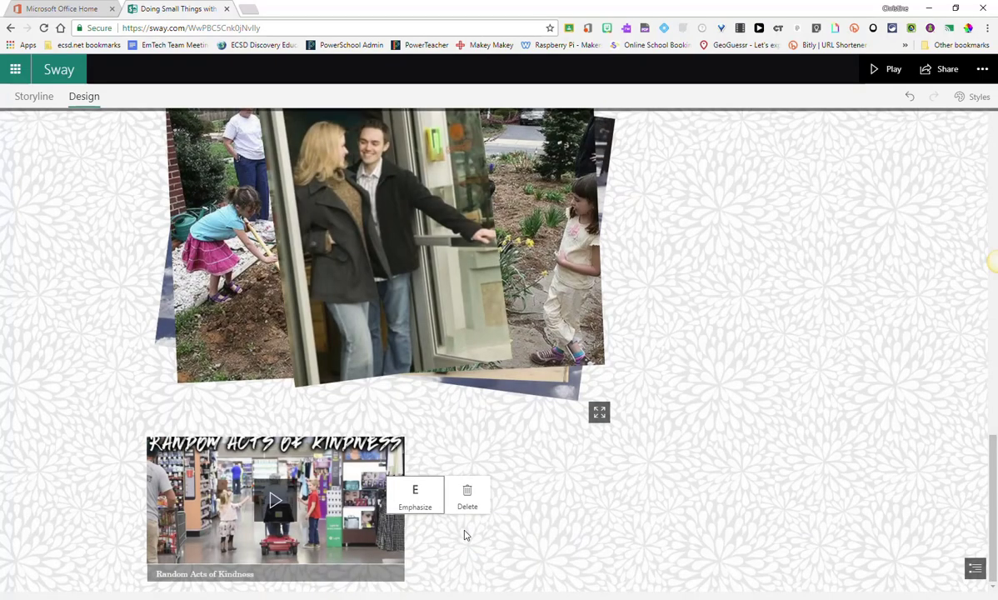
left_click(415, 500)
left_click(512, 531)
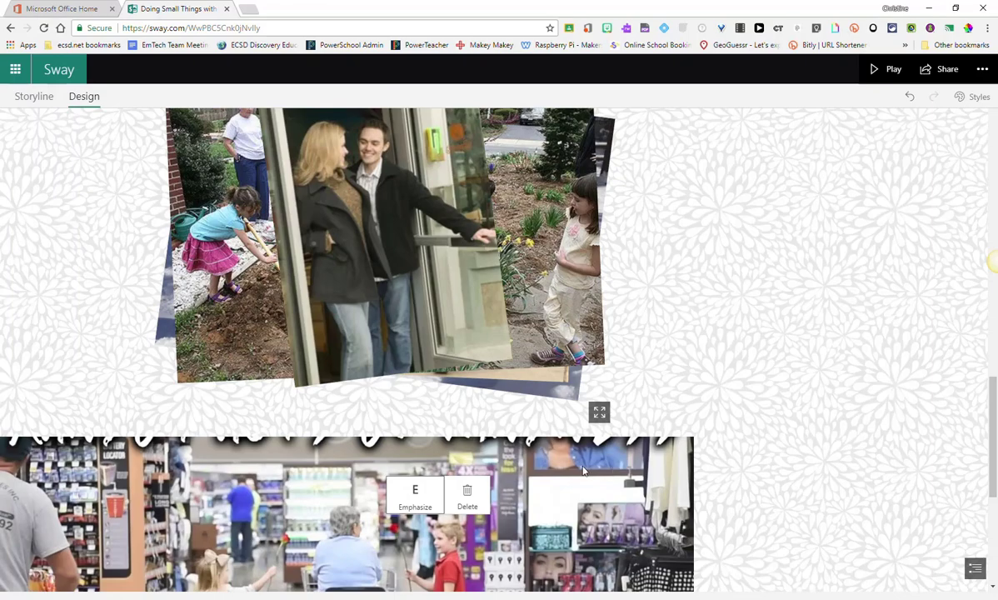
scroll(729, 484, "down", 5)
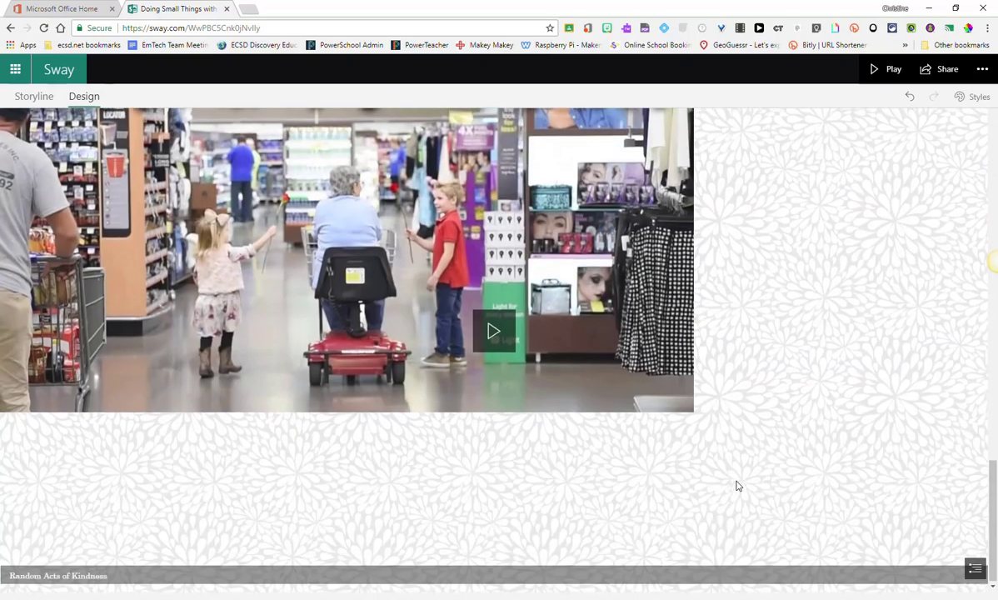
scroll(737, 485, "up", 10)
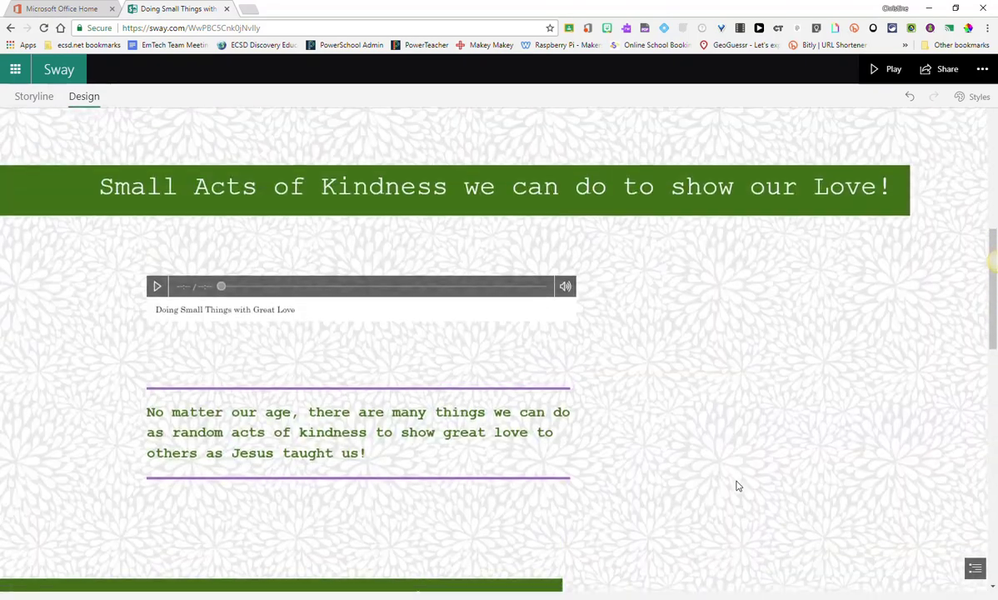
scroll(736, 485, "up", 8)
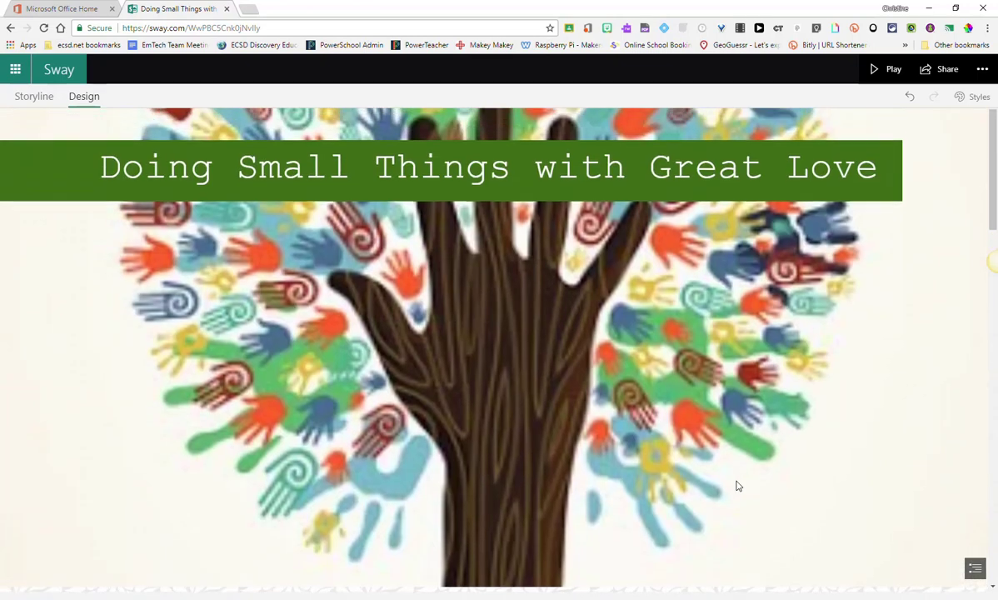